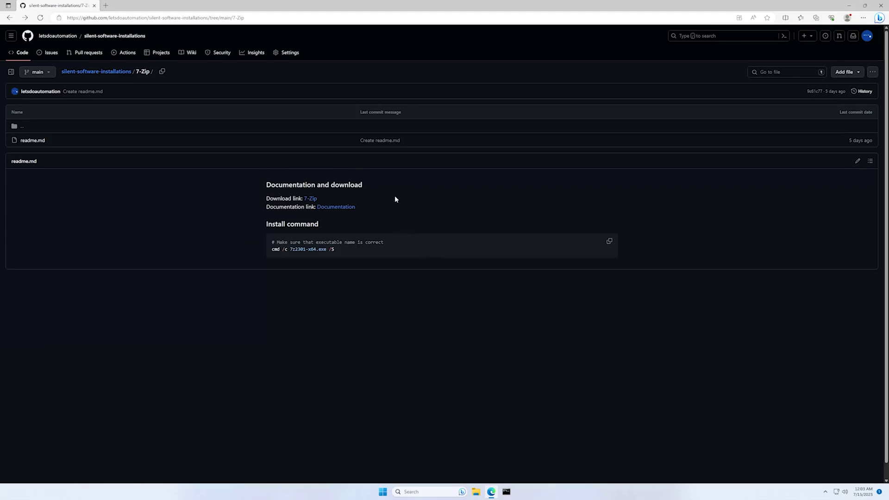
# - Download the 7-Zip 23.01 64-bit x64 Windows installer (7z2301-x64.exe)
pyautogui.middleClick(310, 199)
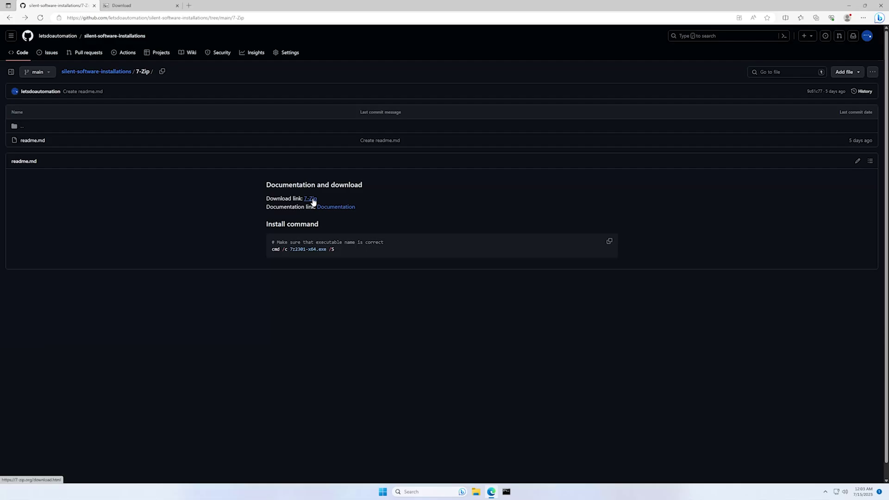
pyautogui.hotkey('ctrl', 'Tab')
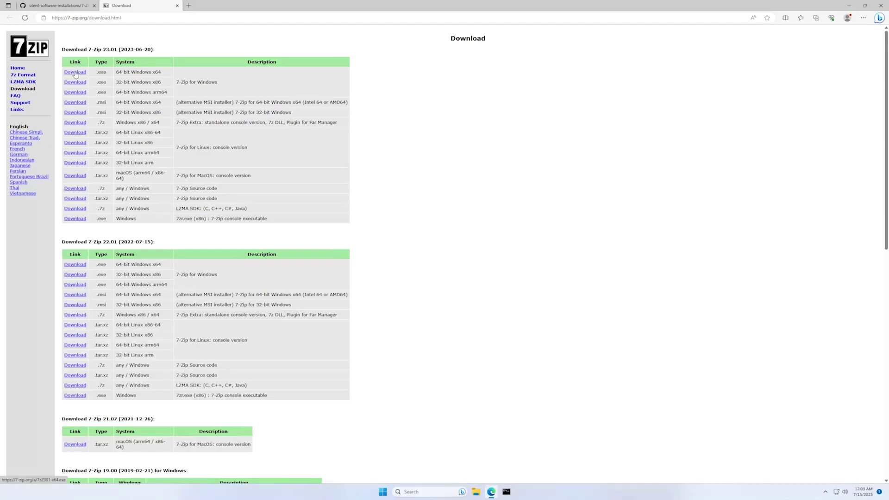
pyautogui.moveTo(118, 71); pyautogui.dragTo(166, 72)
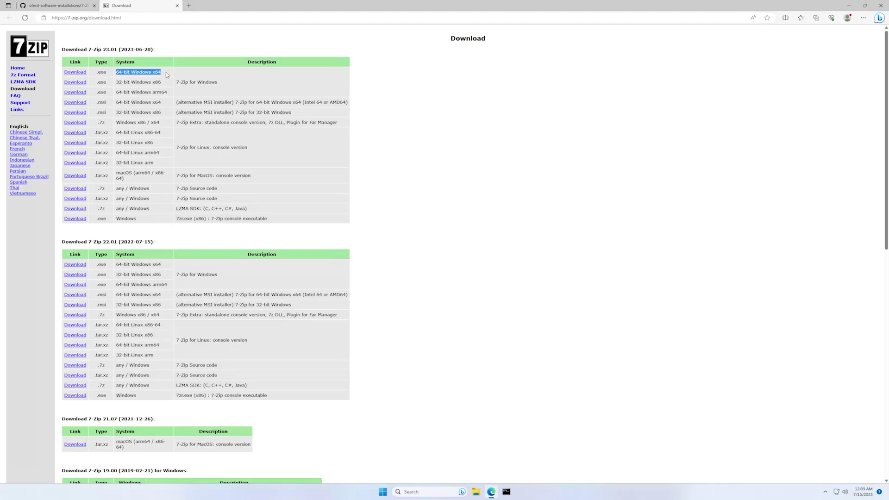
pyautogui.click(75, 72)
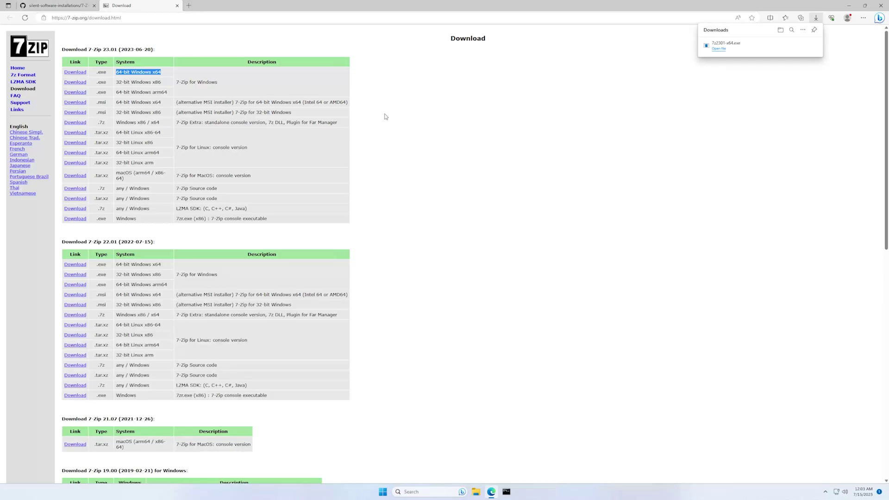
# - Launch Command Prompt as administrator from the taskbar and approve the permission prompt
pyautogui.rightClick(507, 492)
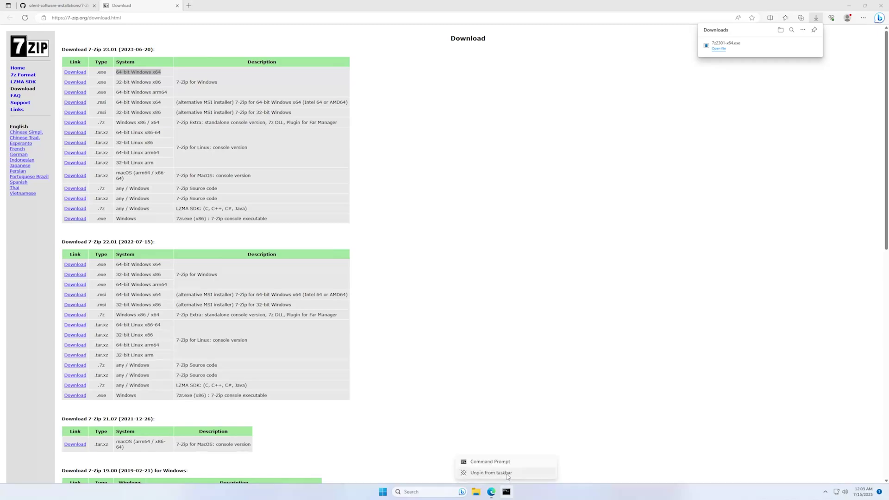
pyautogui.rightClick(491, 461)
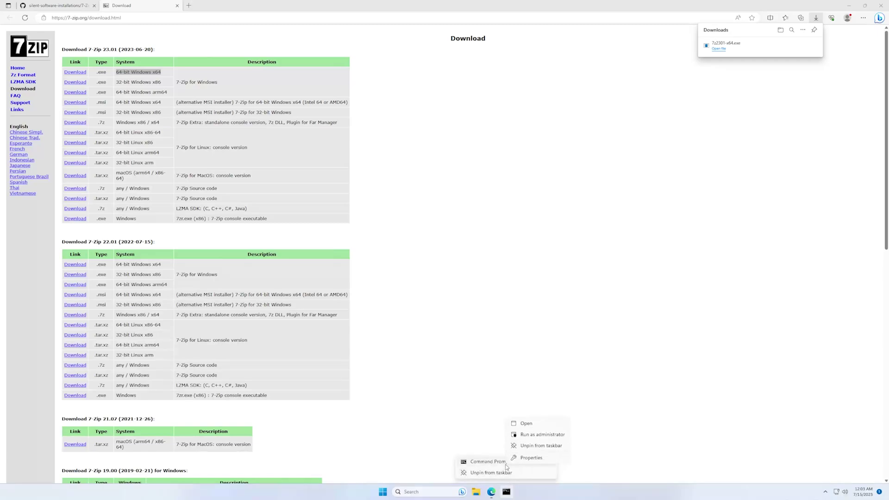
pyautogui.click(541, 435)
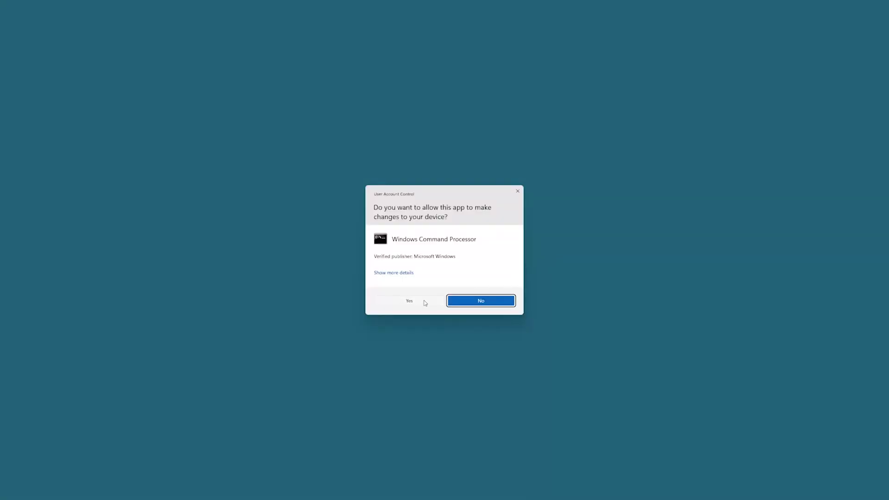
pyautogui.click(480, 301)
pyautogui.write('cd ')
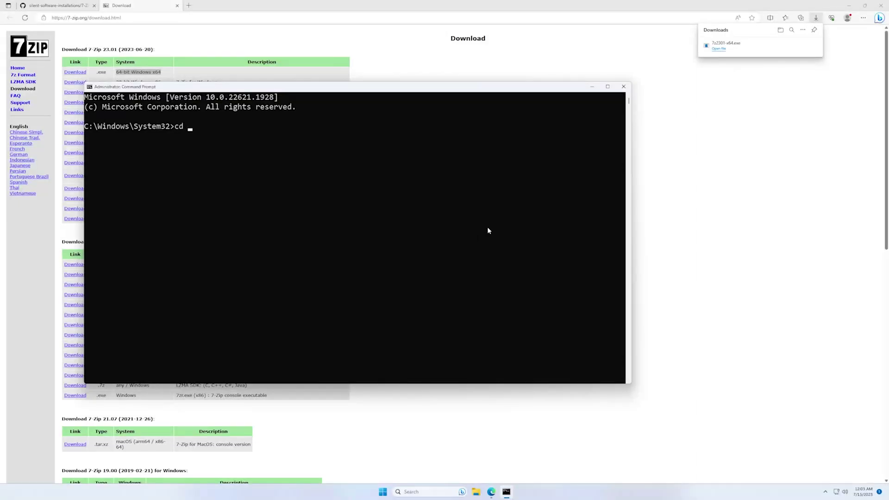
pyautogui.write('c:\\')
pyautogui.write('Users')
pyautogui.write('\\admin')
pyautogui.write('\\Desktop')
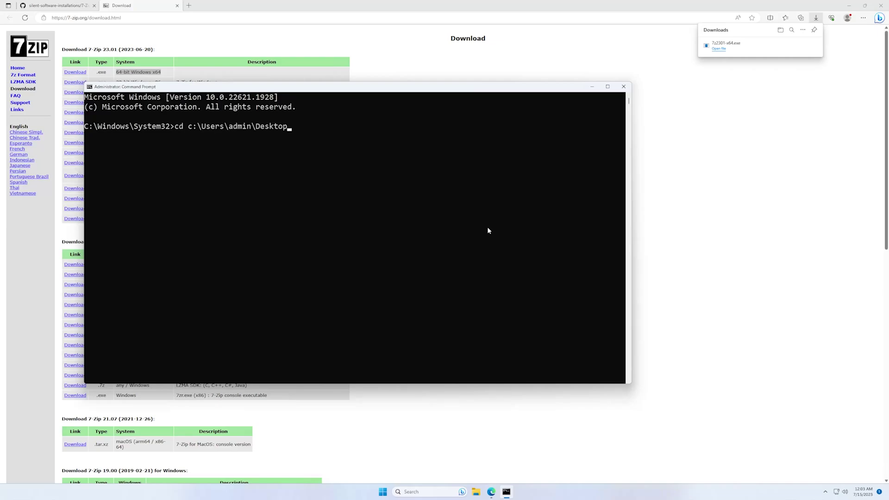
# - Change to the Downloads folder with cd, list it with dir, and highlight 7z2301-x64.exe
pyautogui.press('Tab')
pyautogui.press('Tab')
pyautogui.press('Return')
pyautogui.write('dir')
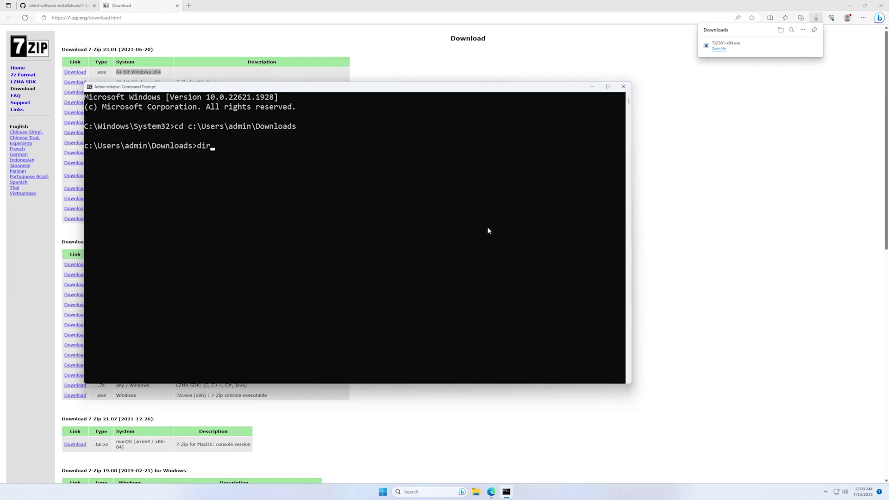
pyautogui.press('Return')
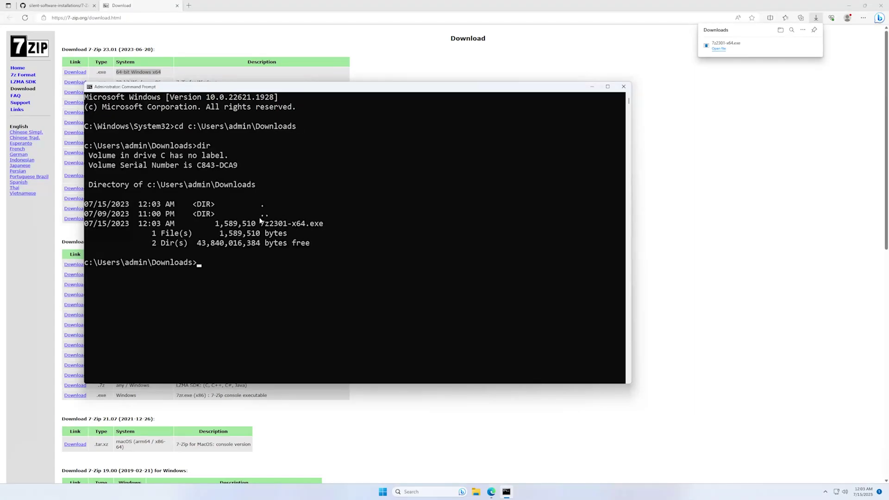
pyautogui.moveTo(261, 223); pyautogui.dragTo(324, 224)
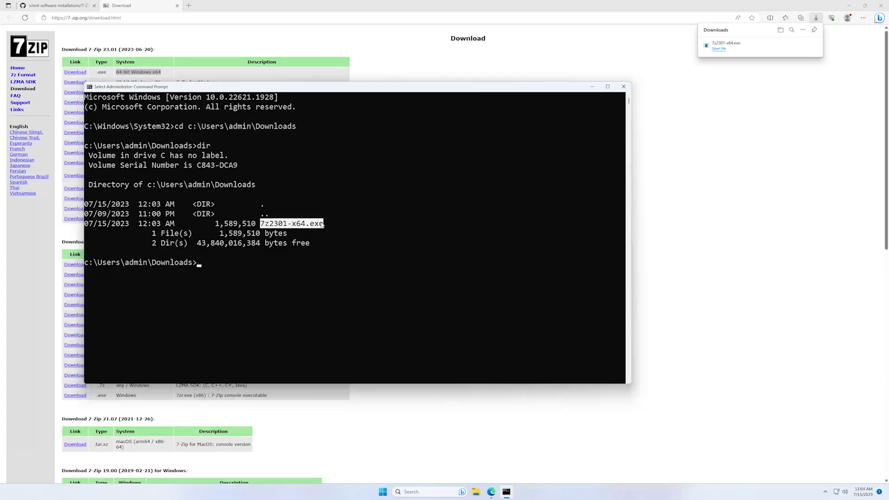
# - Copy the installer name from the listing and run 'cmd /c 7z2301-x64.exe /S'
pyautogui.click(322, 178)
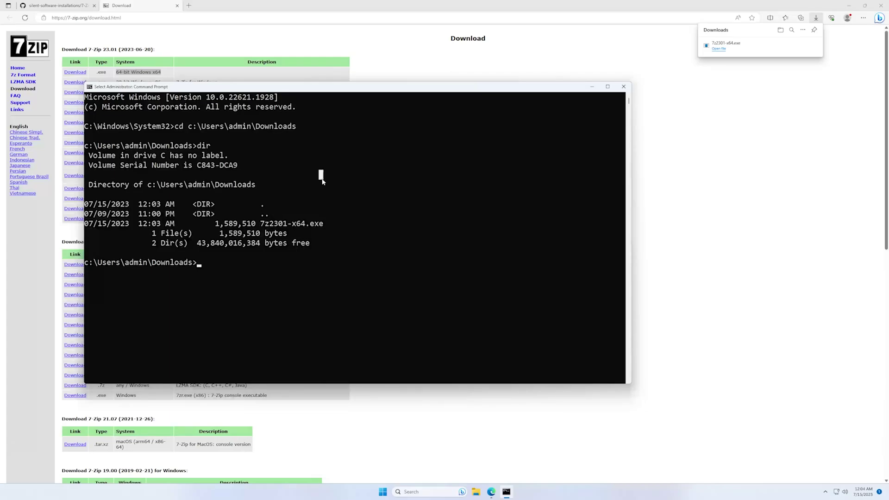
pyautogui.write('c')
pyautogui.write('md')
pyautogui.write(' /c')
pyautogui.moveTo(261, 224); pyautogui.dragTo(323, 223)
pyautogui.rightClick(323, 226)
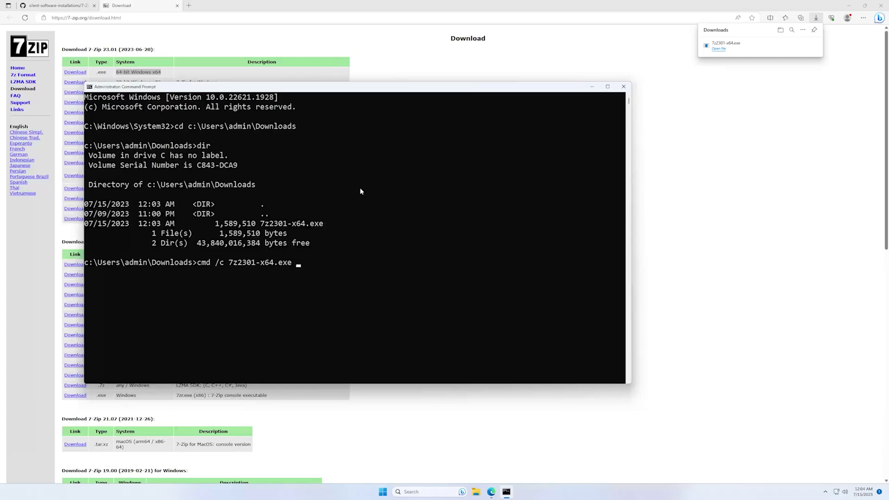
pyautogui.write('/S')
pyautogui.press('Return')
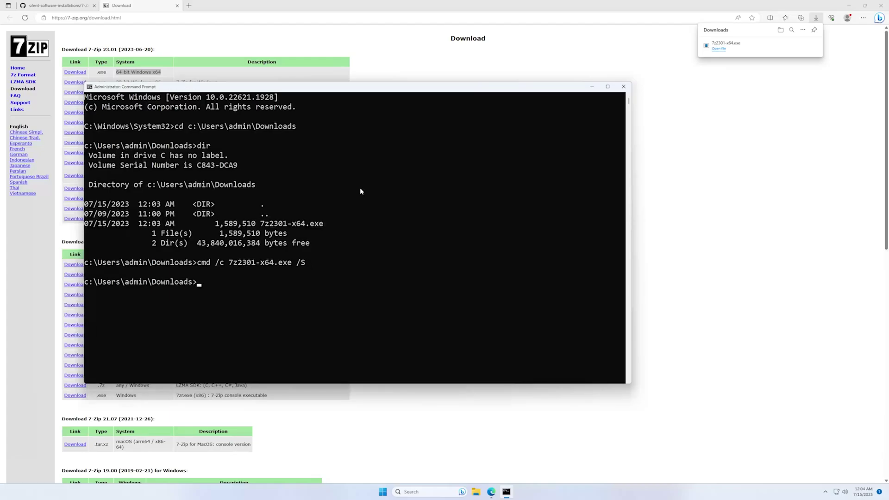
# - Minimize the browser, move the console aside, and create a new folder on the desktop
pyautogui.click(848, 6)
pyautogui.moveTo(198, 87); pyautogui.dragTo(413, 69)
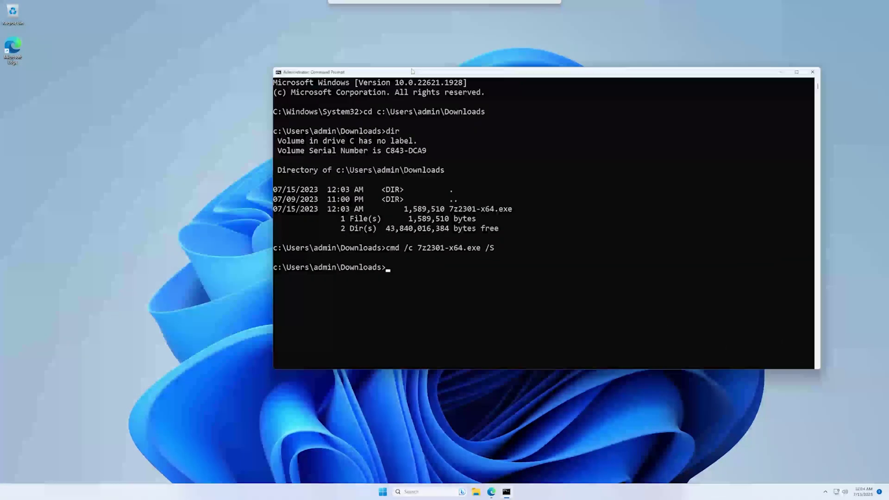
pyautogui.rightClick(109, 119)
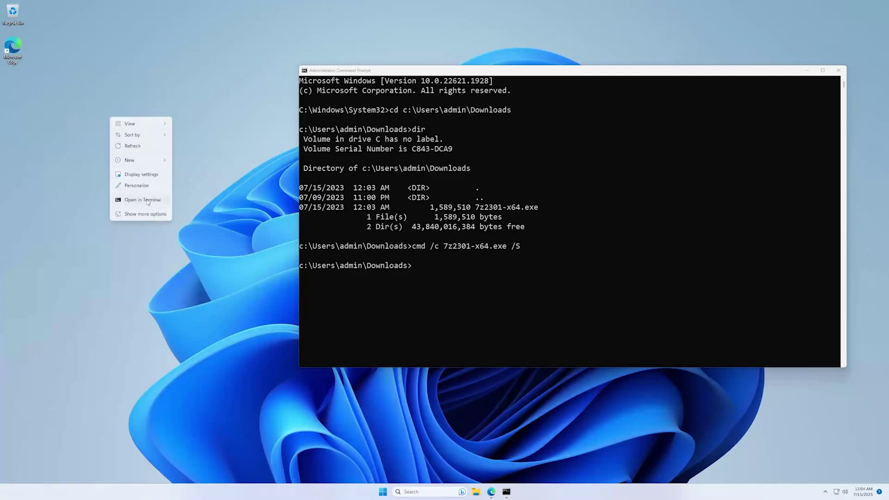
pyautogui.click(144, 214)
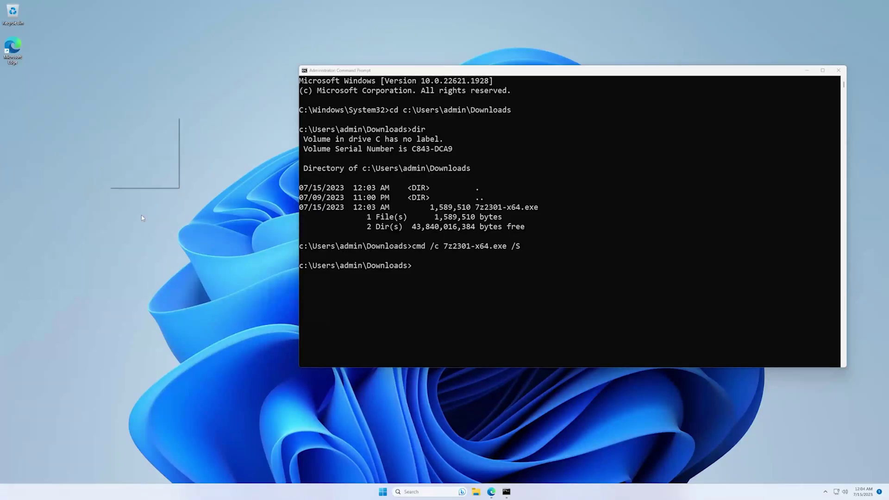
pyautogui.click(142, 217)
pyautogui.rightClick(133, 218)
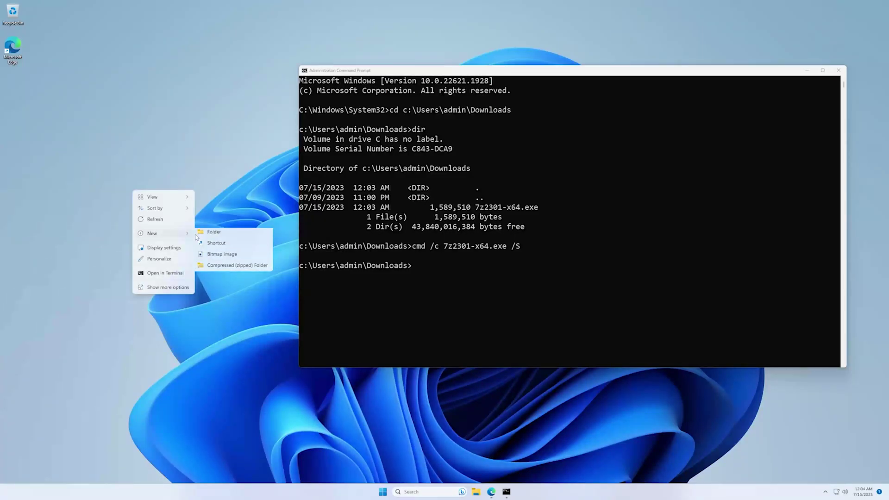
pyautogui.click(214, 234)
# - Confirm the 7-Zip entry appears in the new folder's full context menu
pyautogui.rightClick(141, 183)
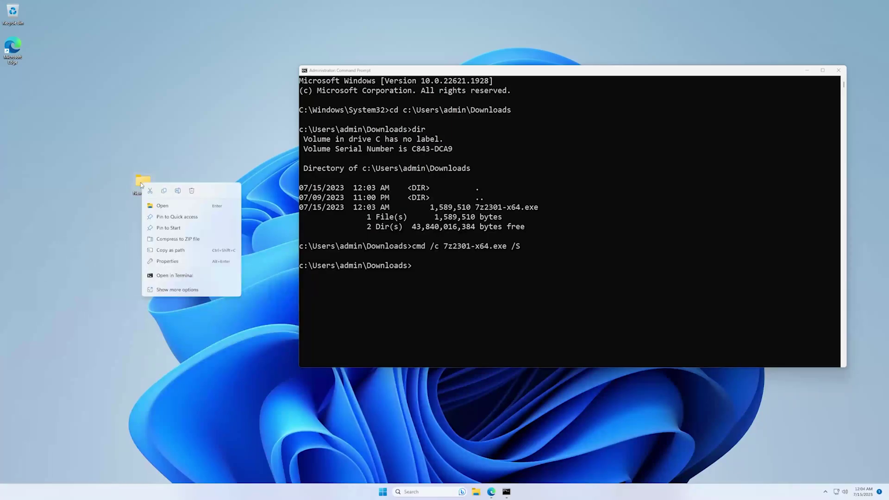
pyautogui.click(196, 289)
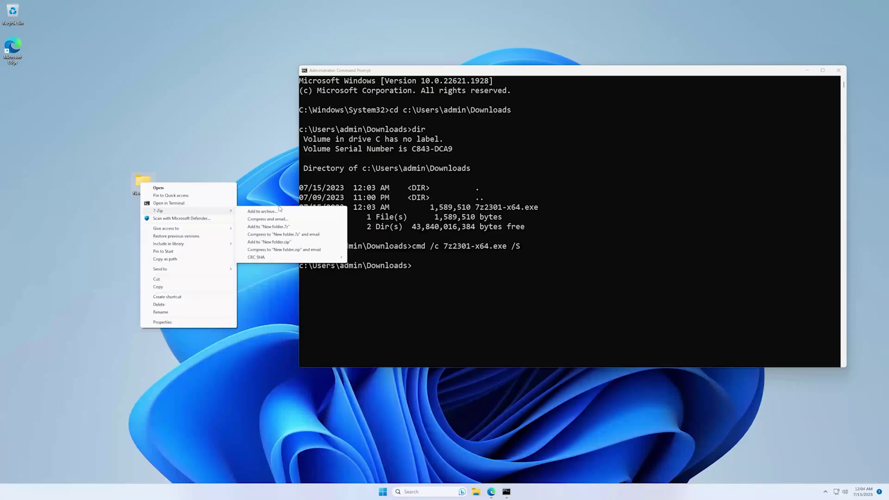
pyautogui.moveTo(167, 210)
pyautogui.click(241, 159)
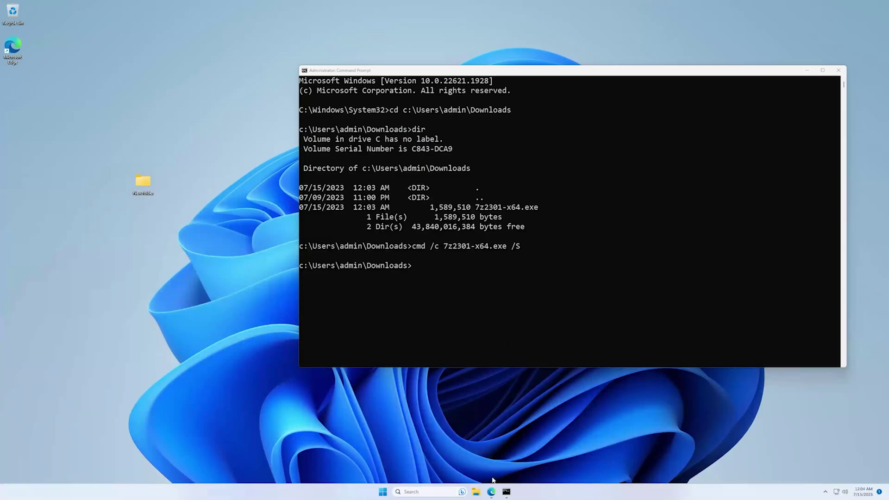
# - Bring back Edge and open the 7-Zip documentation from the GitHub repository page
pyautogui.click(492, 492)
pyautogui.click(57, 5)
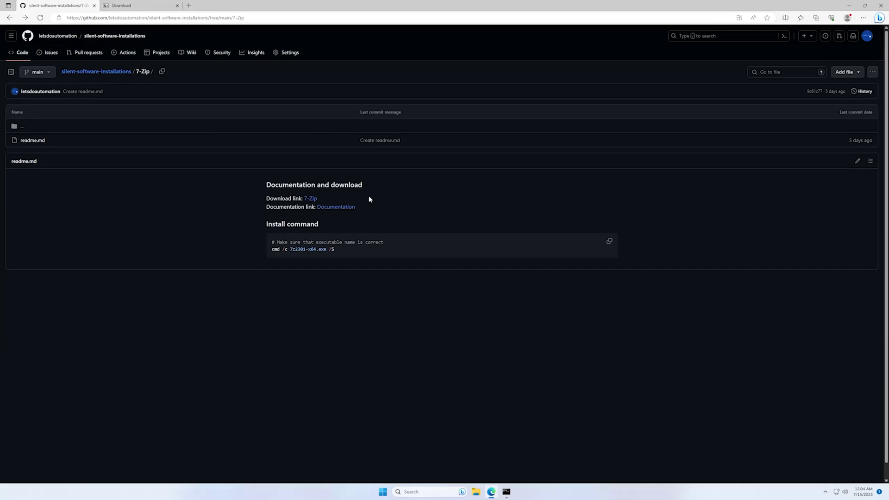
pyautogui.click(336, 207)
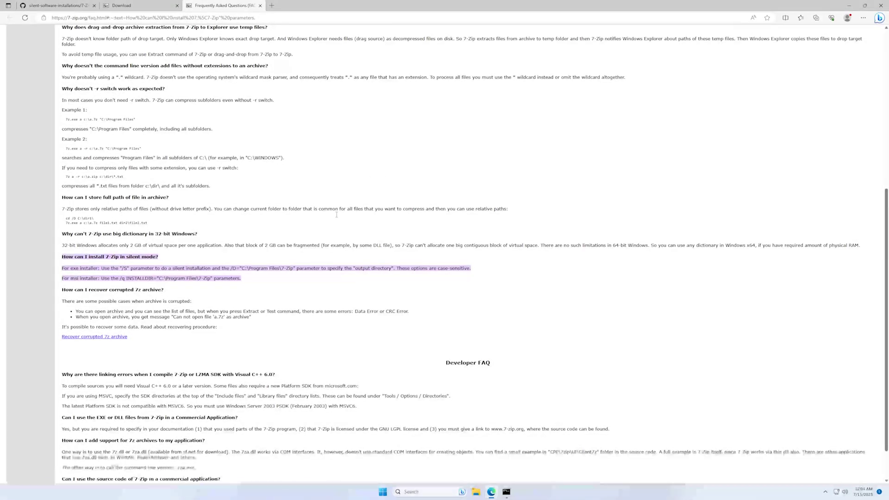
pyautogui.scroll(2, 229, 278)
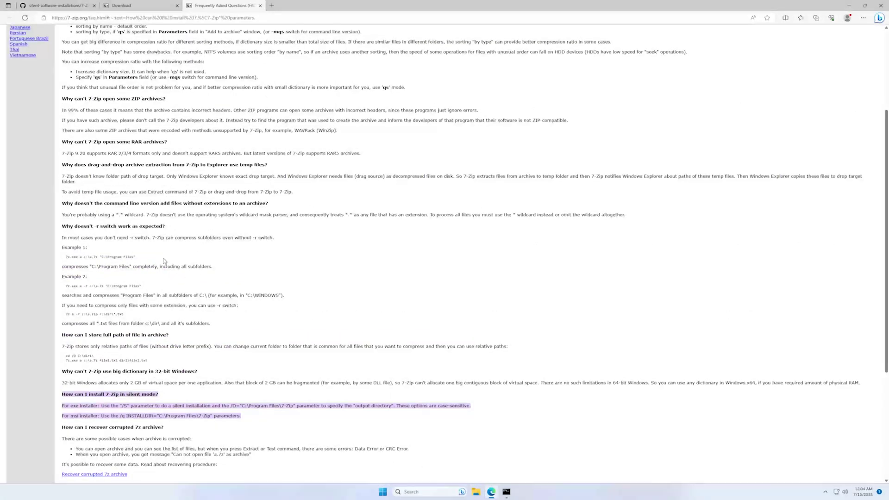
pyautogui.scroll(-2, 330, 240)
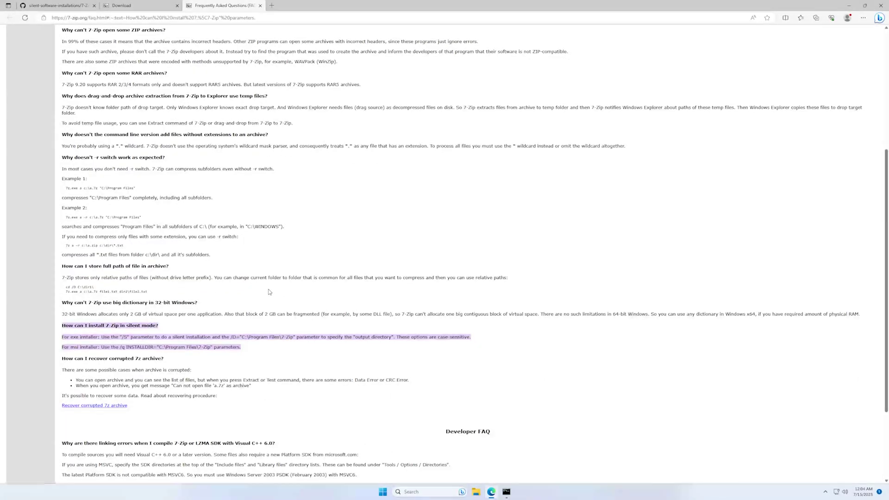
pyautogui.scroll(-1, 254, 294)
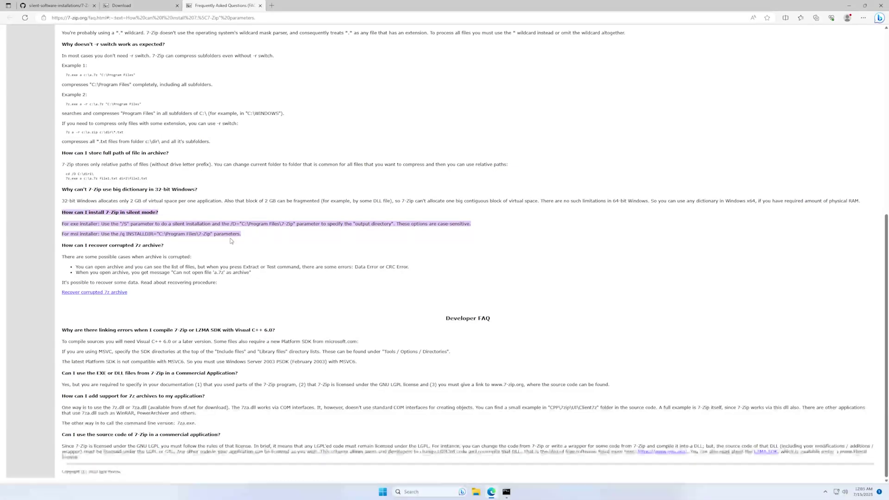
# - Copy the FAQ's silent-install answer (/S) and return to the GitHub readme tab
pyautogui.moveTo(242, 235); pyautogui.dragTo(62, 212)
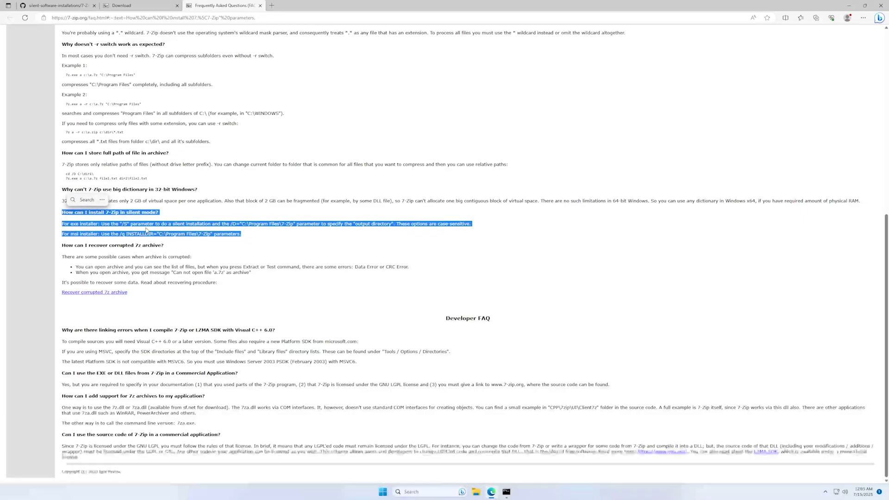
pyautogui.hotkey('ctrl', 'c')
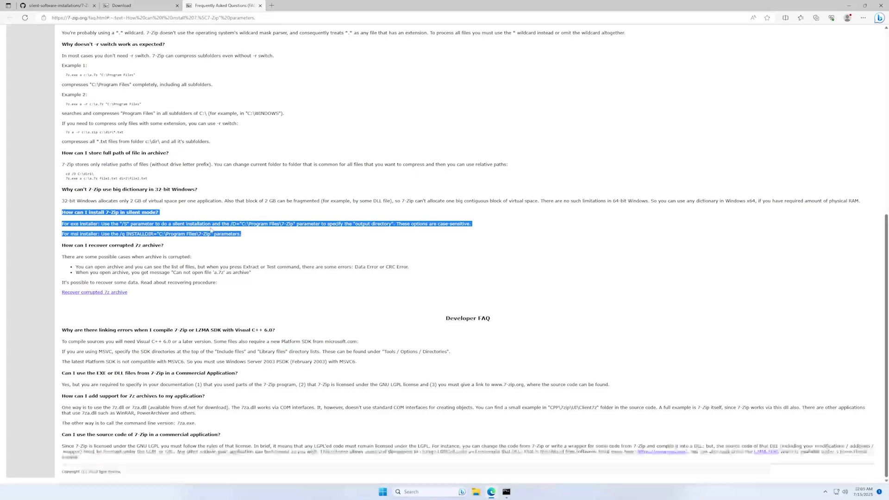
pyautogui.hotkey('ctrl', '1')
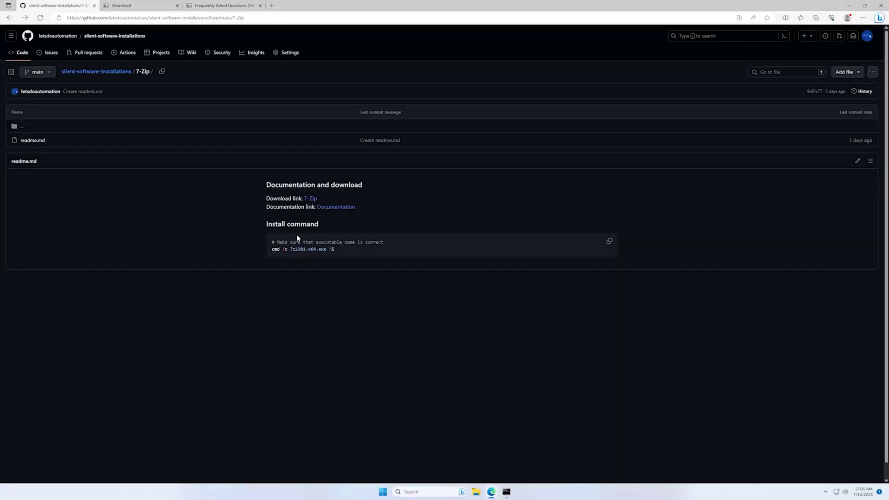